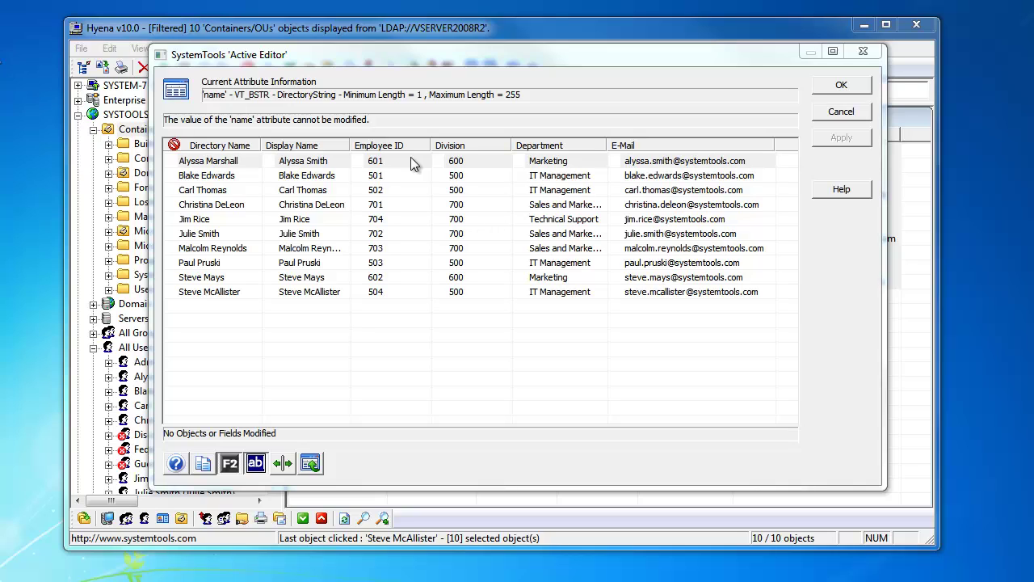
Step: Give the Marketing users Employee IDs 801 and 802 with Division 800 each, and save with OK
{"action": "left_click", "coordinate": [412, 163]}
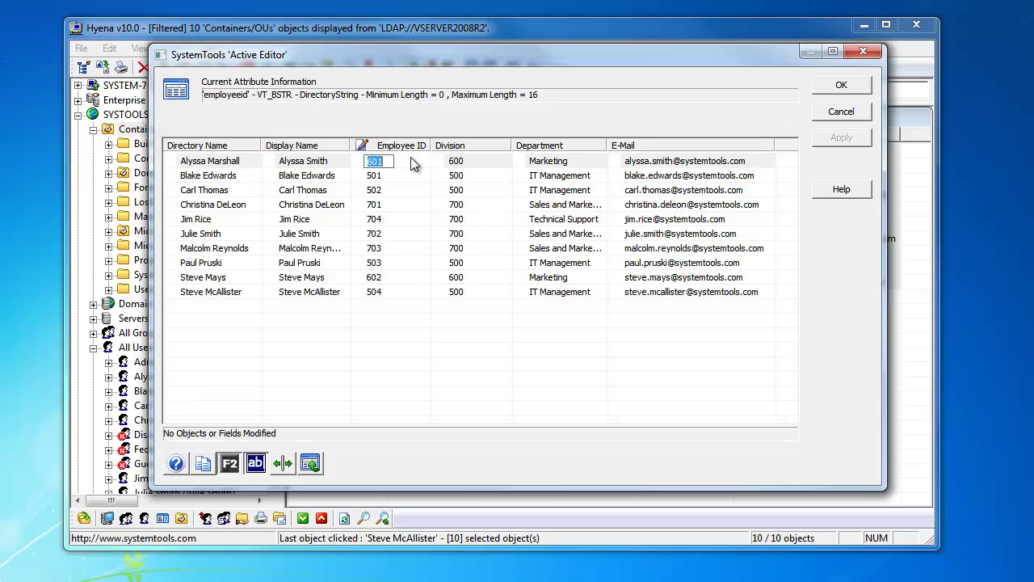
{"action": "type", "text": "801"}
{"action": "left_click", "coordinate": [481, 164]}
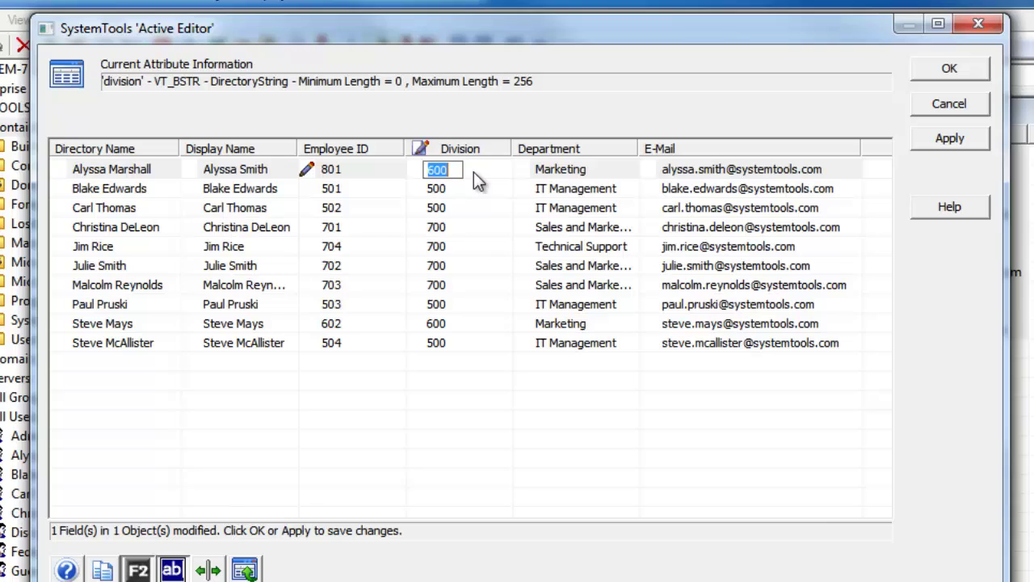
{"action": "type", "text": "80"}
{"action": "left_click", "coordinate": [375, 327]}
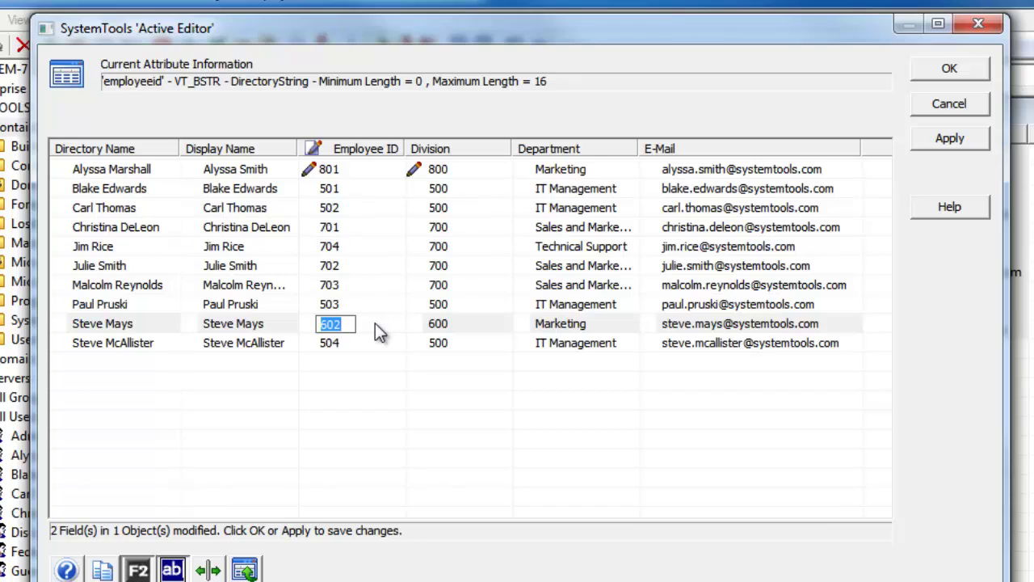
{"action": "type", "text": "802"}
{"action": "left_click", "coordinate": [479, 324]}
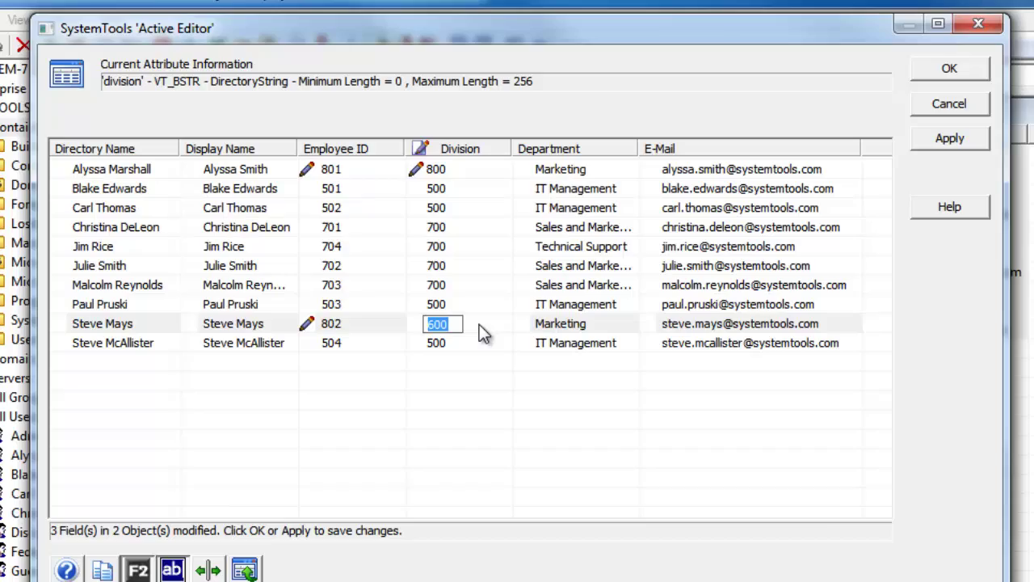
{"action": "type", "text": "800"}
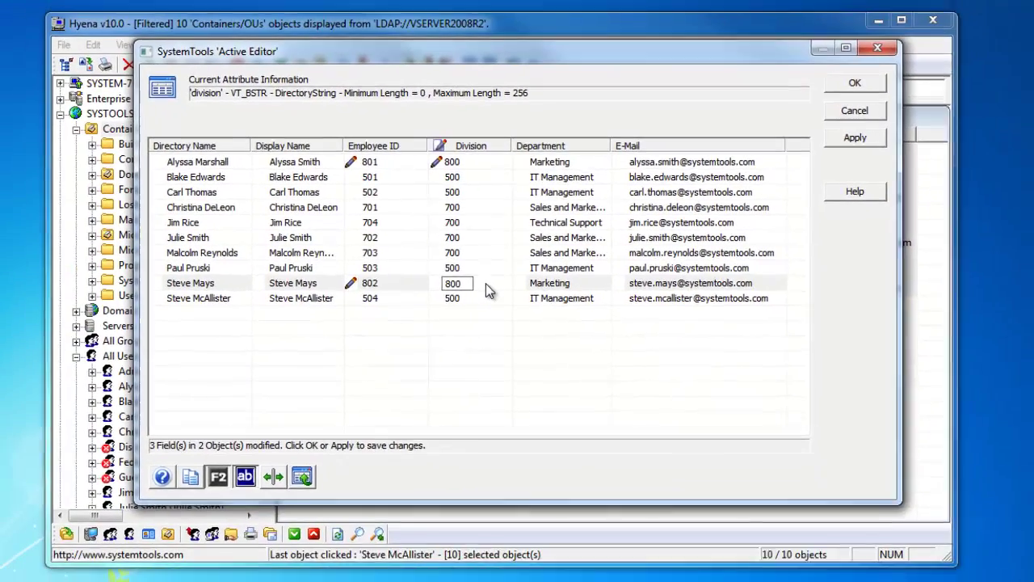
{"action": "left_click", "coordinate": [855, 138]}
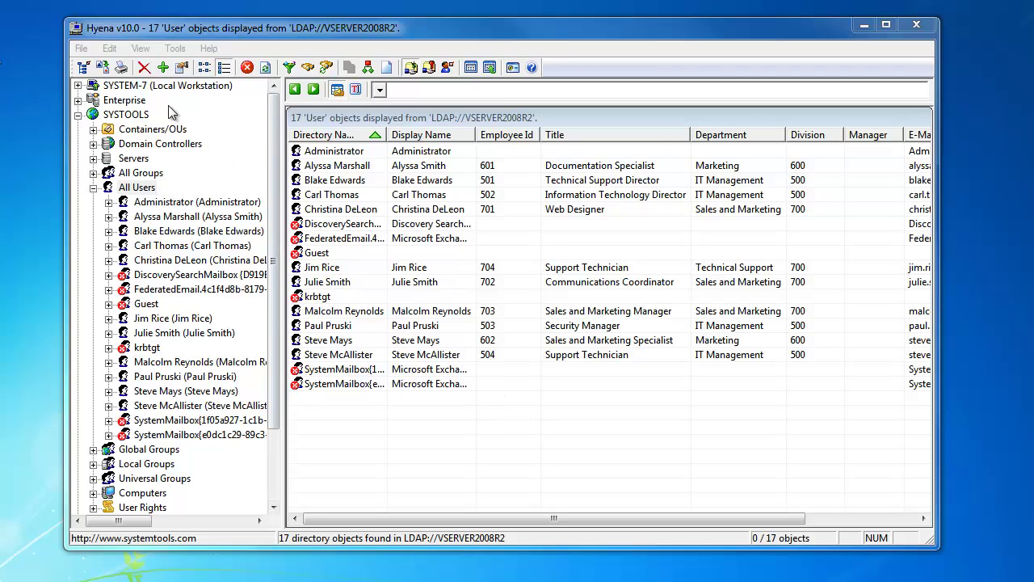
Step: Create an All Users AD query named 'Users-Division' in Manage Object View
{"action": "left_click", "coordinate": [81, 47]}
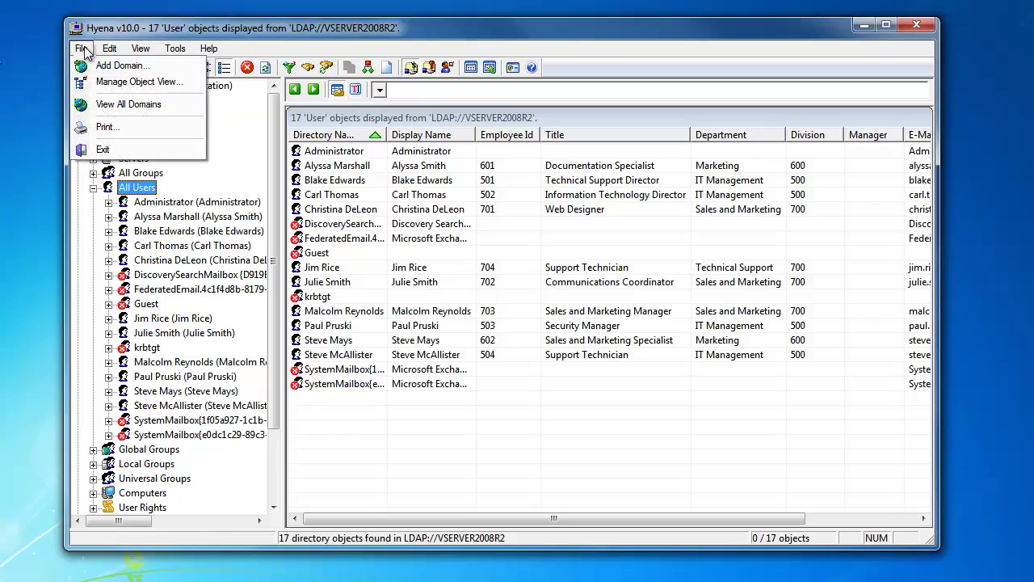
{"action": "left_click", "coordinate": [121, 77]}
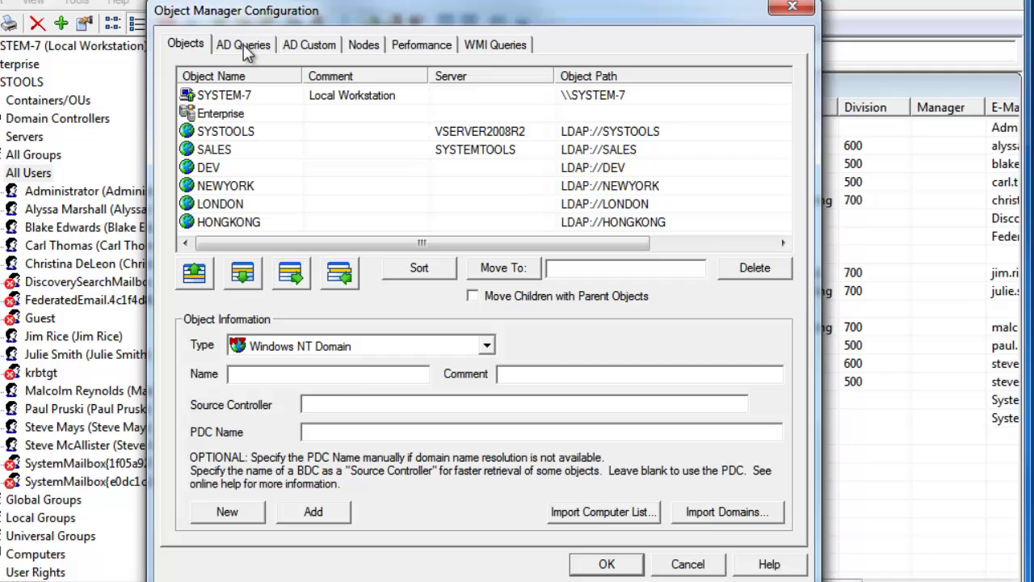
{"action": "left_click", "coordinate": [246, 47]}
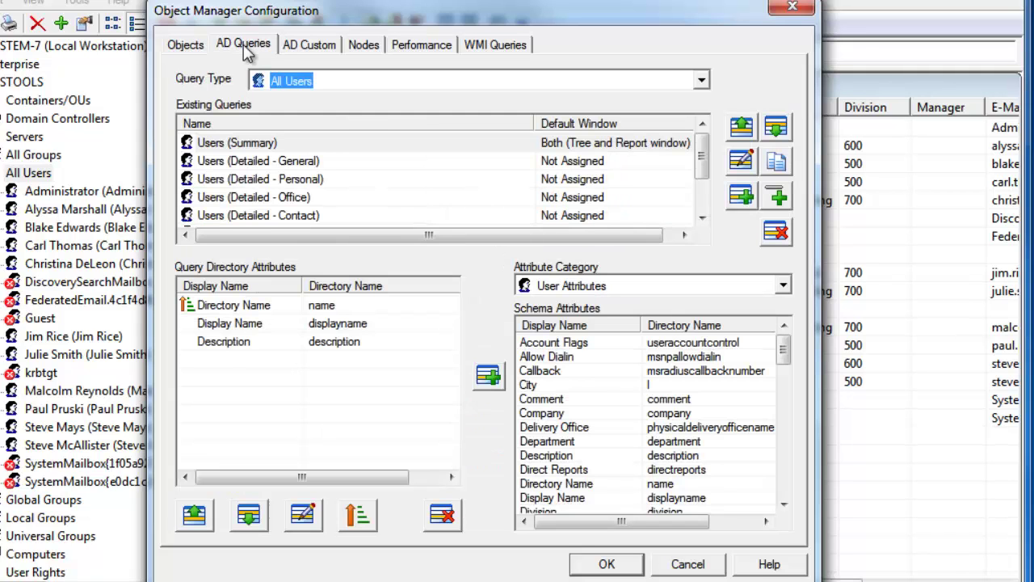
{"action": "left_click", "coordinate": [702, 83]}
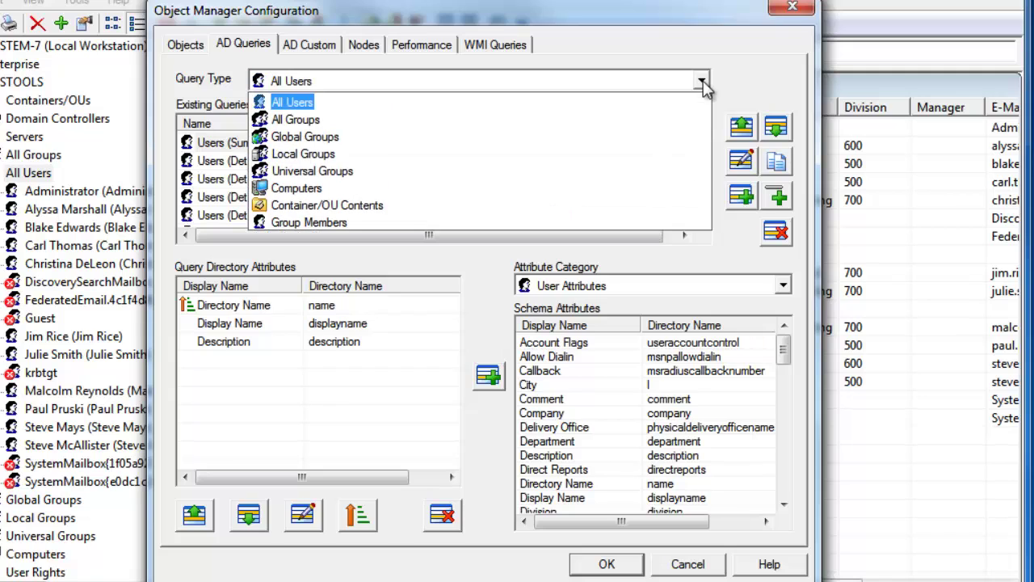
{"action": "left_click", "coordinate": [299, 103]}
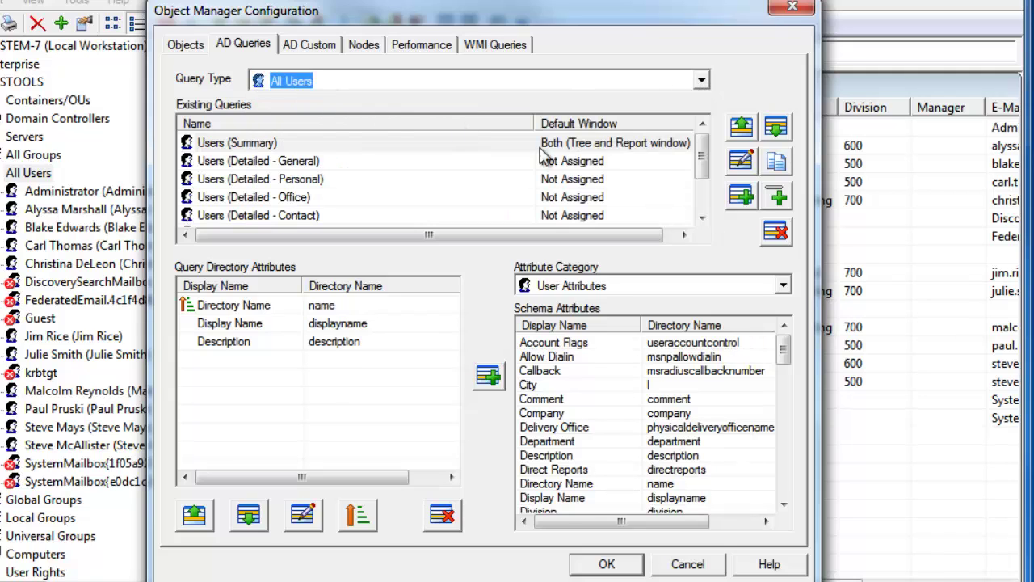
{"action": "left_click", "coordinate": [745, 202]}
{"action": "type", "text": "User"}
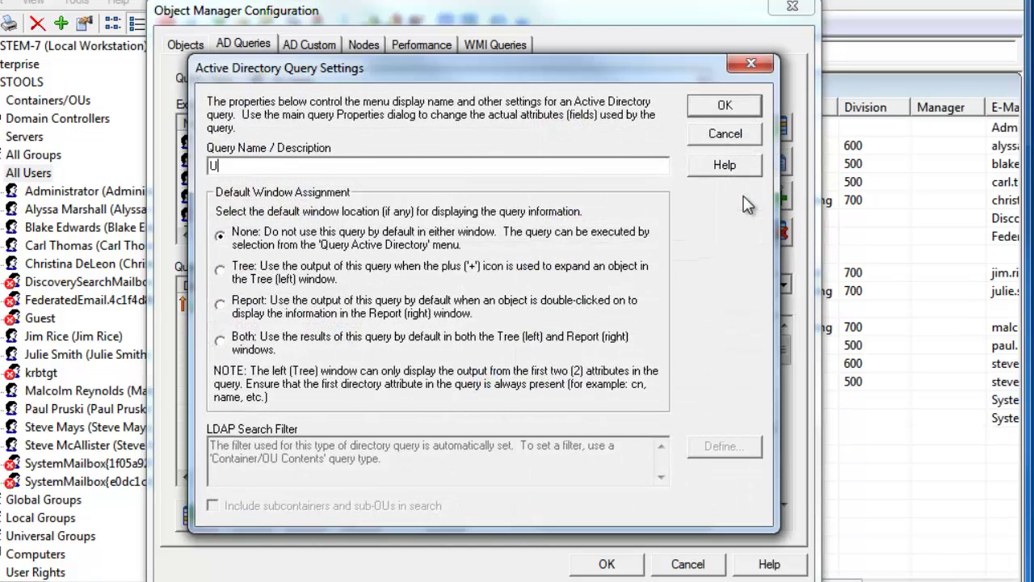
{"action": "type", "text": "s -"}
{"action": "type", "text": "Division"}
{"action": "left_click", "coordinate": [725, 105]}
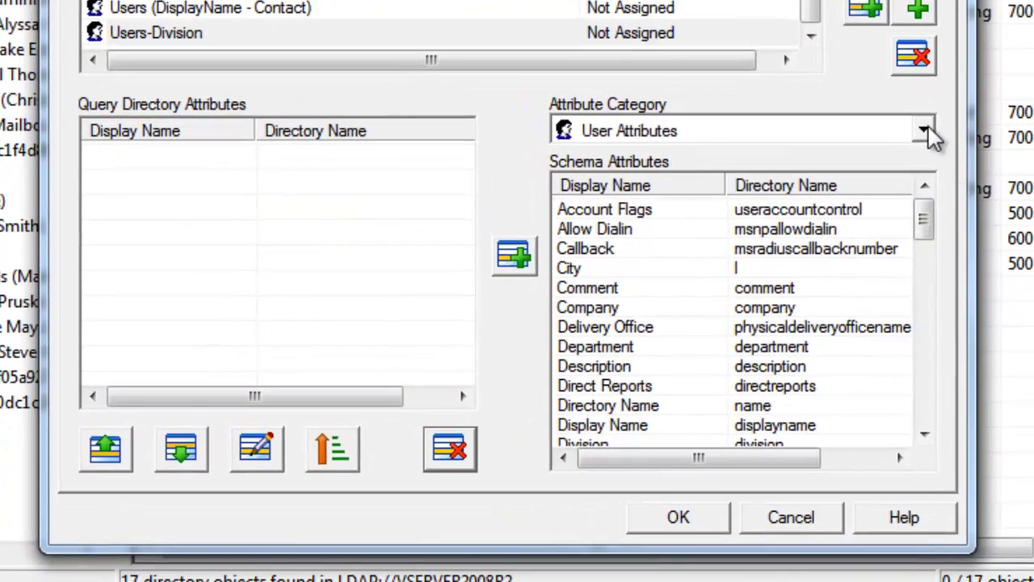
Step: Add the general Directory Name and Display Name attributes to the Users-Division query
{"action": "left_click", "coordinate": [925, 132]}
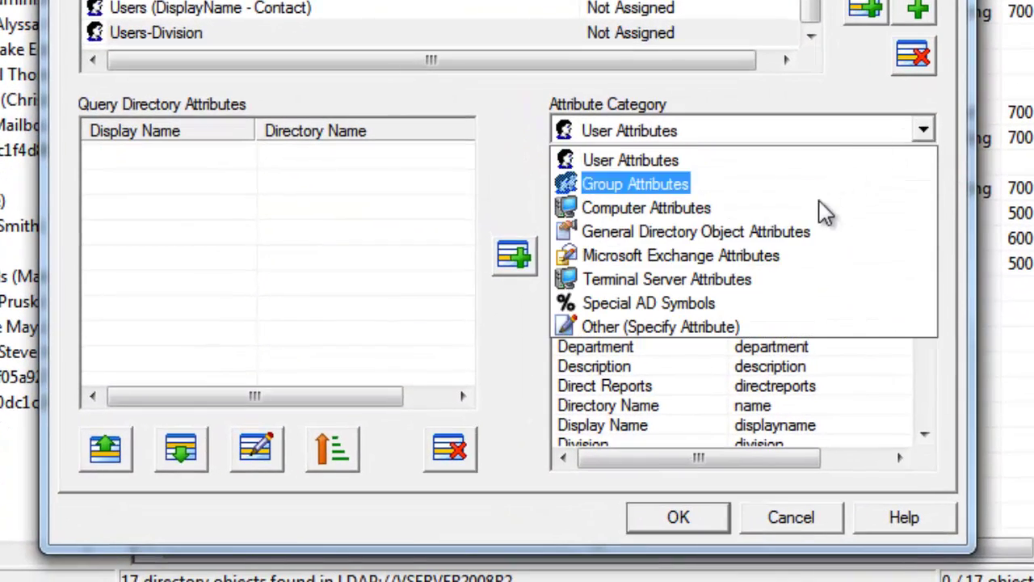
{"action": "left_click", "coordinate": [810, 238]}
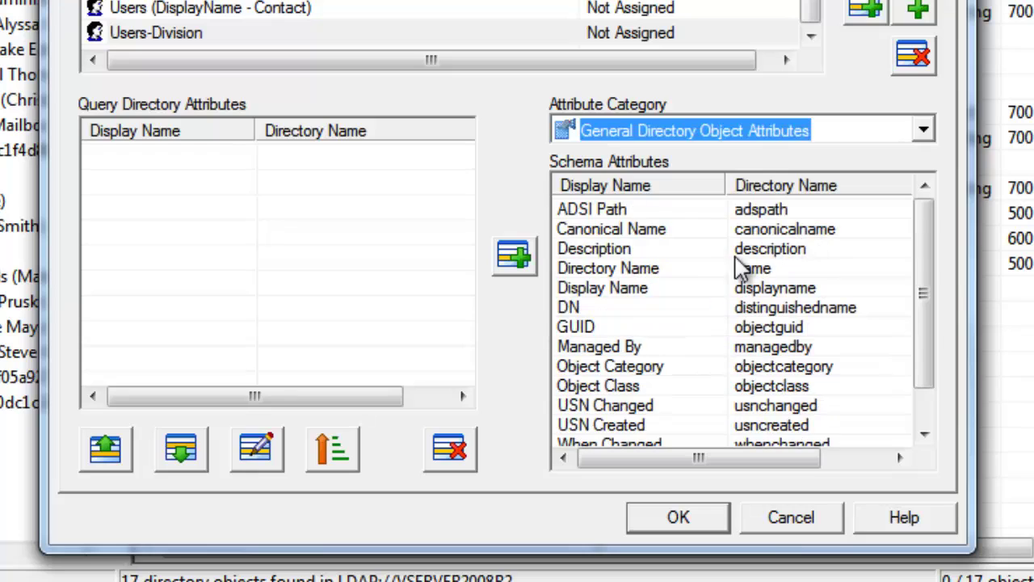
{"action": "left_click", "coordinate": [636, 274]}
{"action": "left_click", "coordinate": [514, 256]}
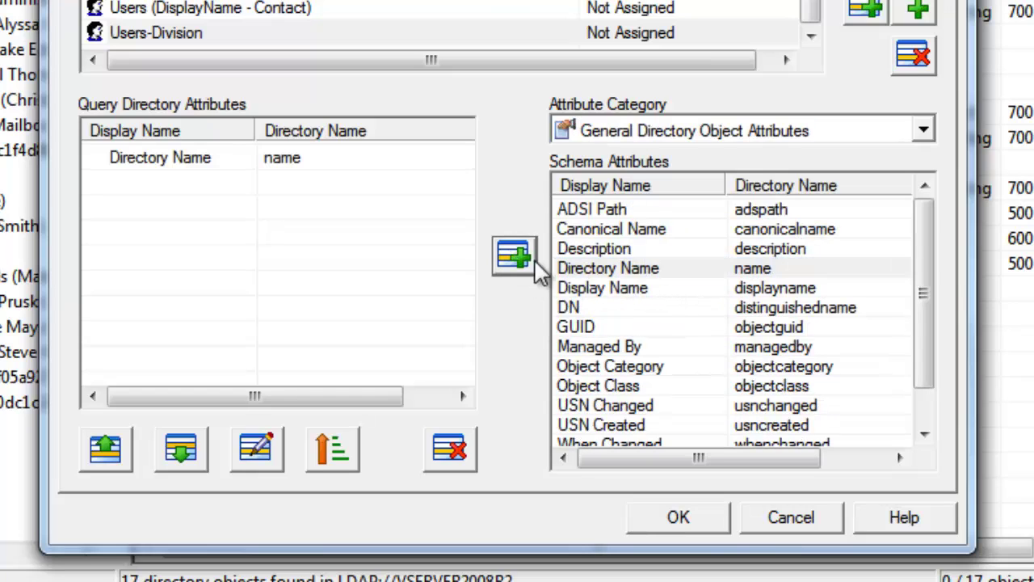
{"action": "left_click", "coordinate": [572, 291]}
{"action": "left_click", "coordinate": [514, 255]}
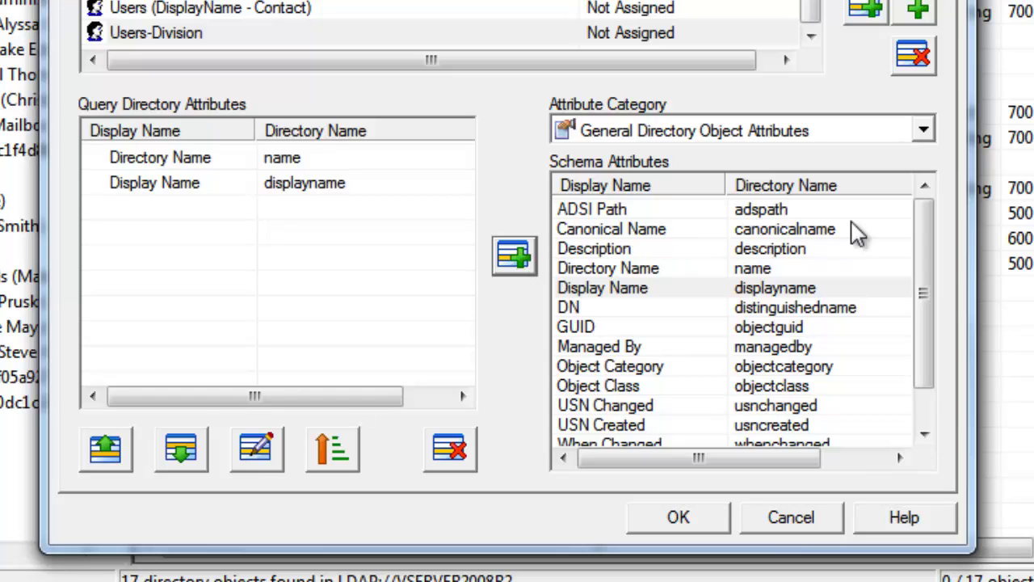
Step: Add the user attributes employeeid, Division, Department and E-Mail to the query
{"action": "left_click", "coordinate": [925, 131]}
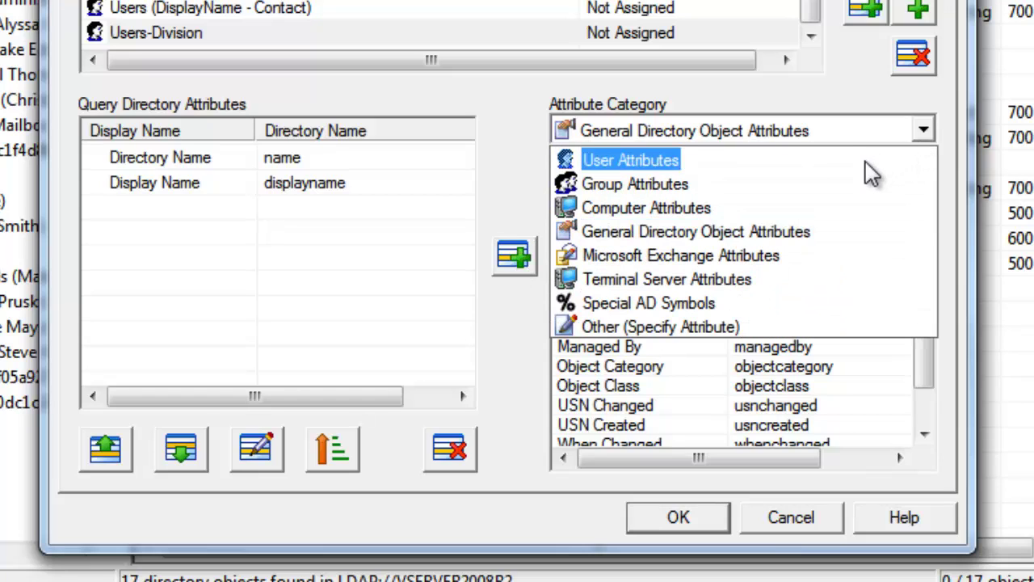
{"action": "left_click", "coordinate": [873, 168]}
{"action": "left_click_drag", "start_coordinate": [925, 230], "coordinate": [926, 260]}
{"action": "left_click", "coordinate": [631, 396]}
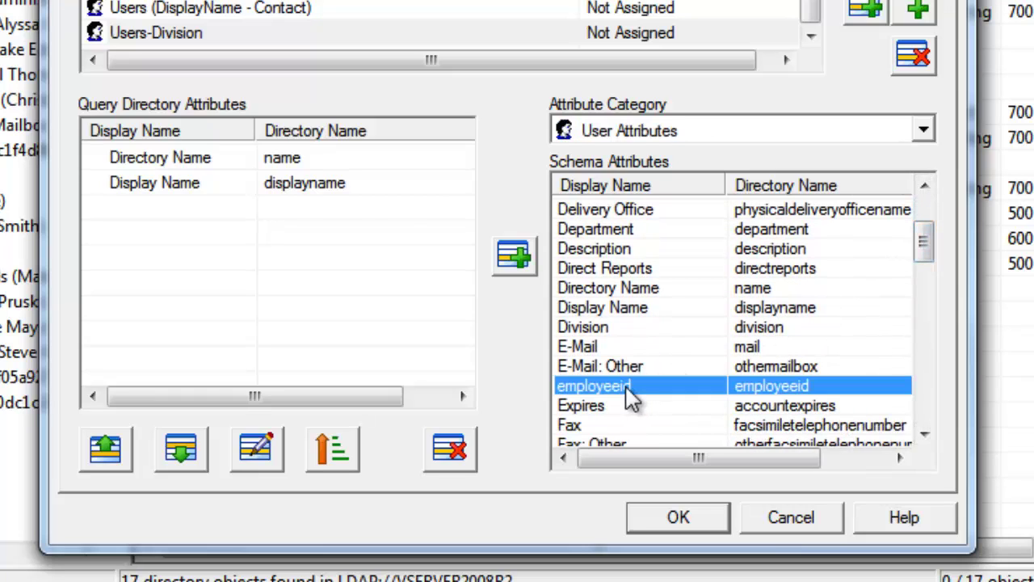
{"action": "left_click", "coordinate": [517, 262]}
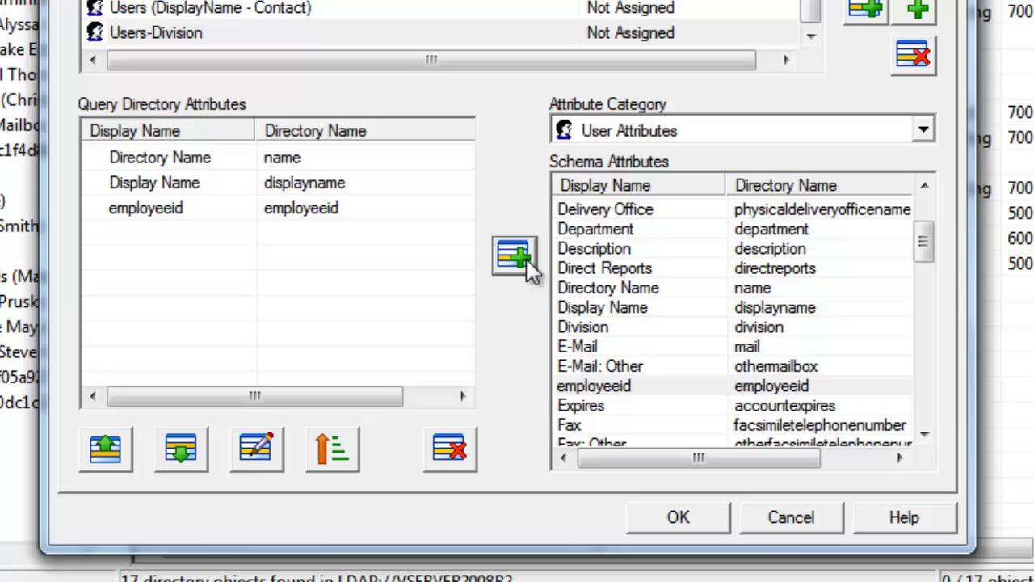
{"action": "left_click", "coordinate": [583, 327]}
{"action": "left_click", "coordinate": [512, 265]}
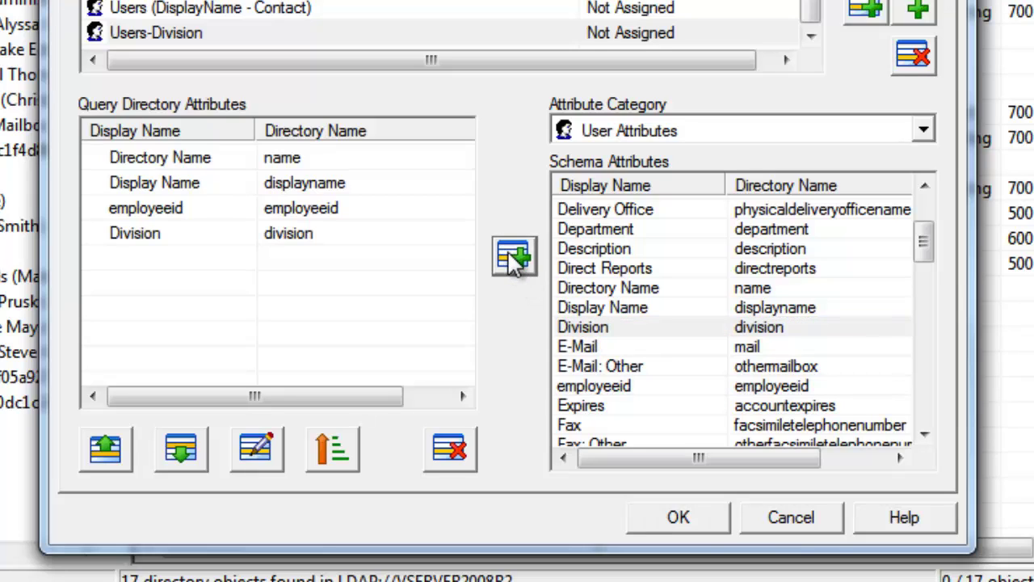
{"action": "left_click", "coordinate": [622, 231]}
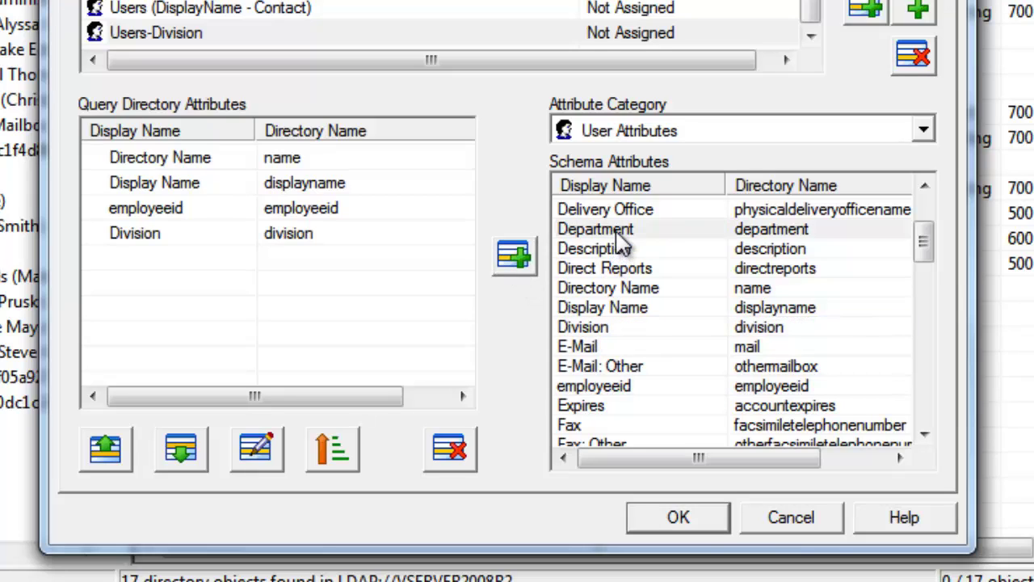
{"action": "left_click", "coordinate": [518, 261]}
{"action": "left_click", "coordinate": [582, 347]}
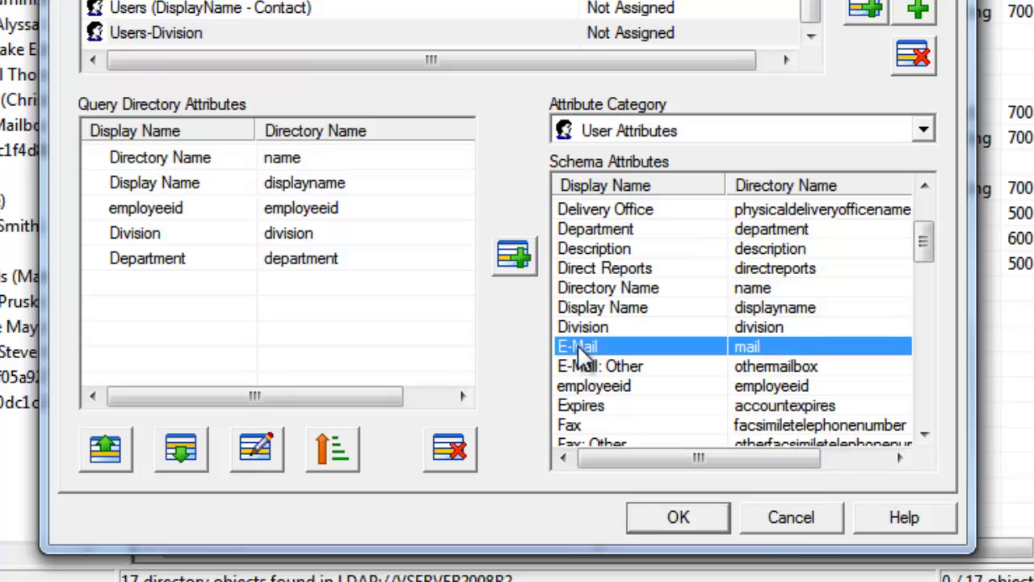
{"action": "left_click", "coordinate": [517, 263]}
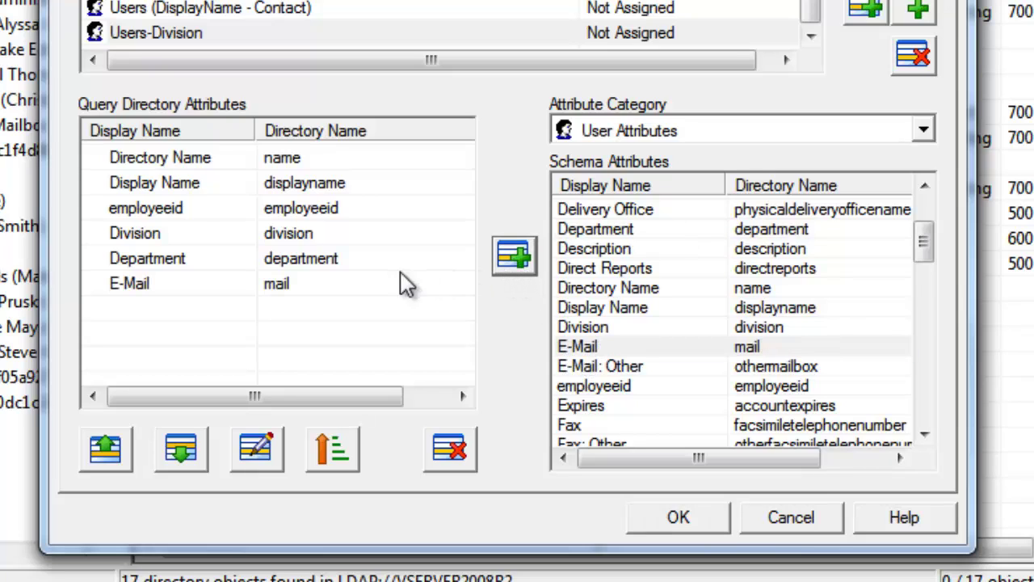
Step: Title employeeid 'Employee ID', sort by Display Name, and save the query configuration
{"action": "left_click", "coordinate": [161, 215]}
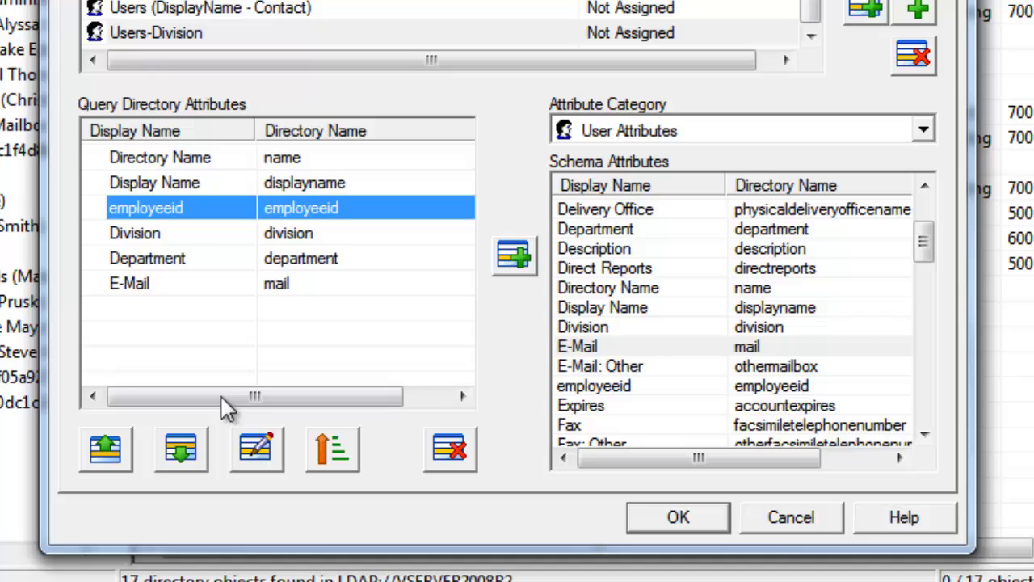
{"action": "left_click", "coordinate": [258, 446]}
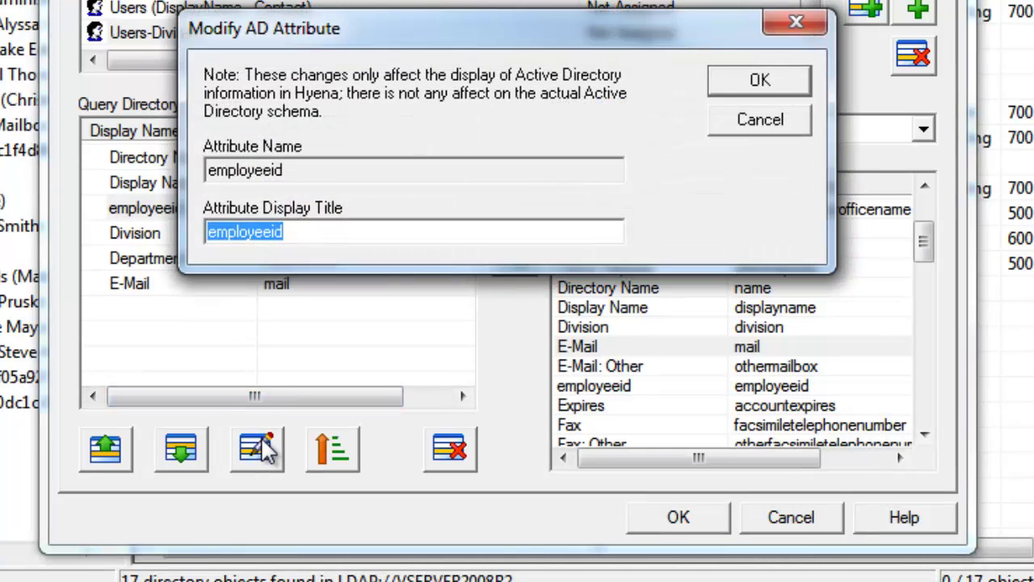
{"action": "type", "text": "Empl"}
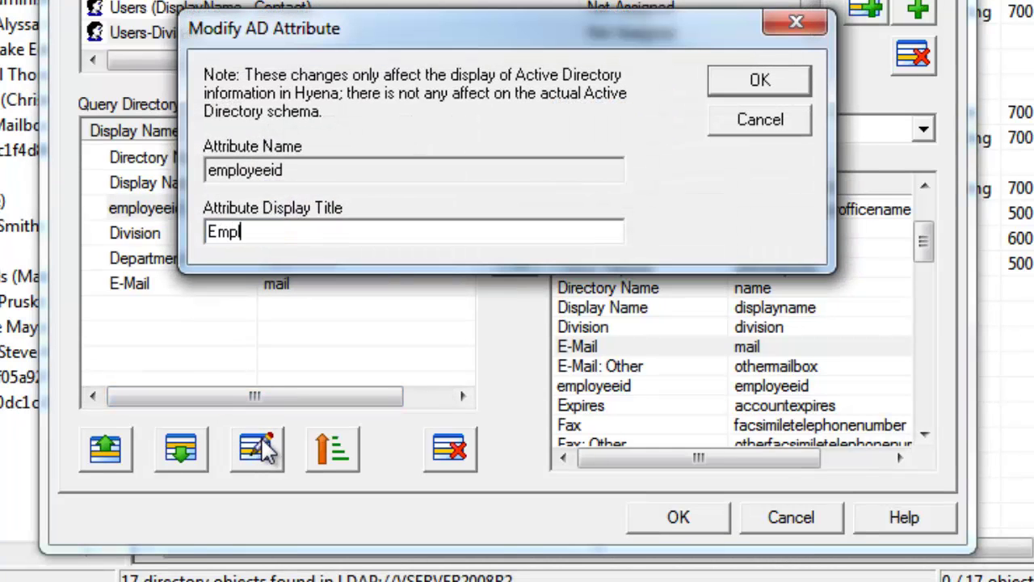
{"action": "type", "text": "oyee ID"}
{"action": "left_click", "coordinate": [785, 84]}
{"action": "left_click", "coordinate": [172, 188]}
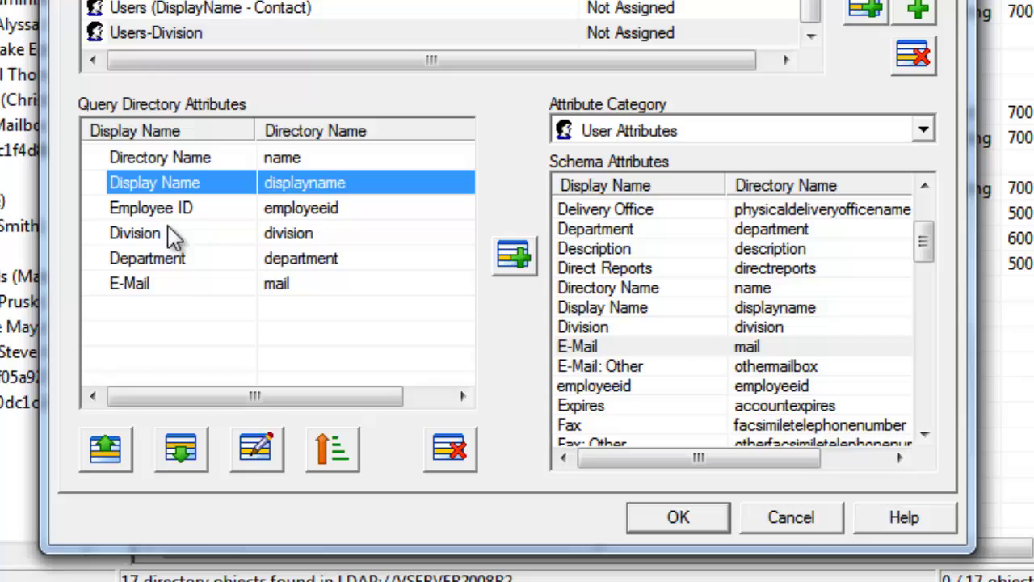
{"action": "left_click", "coordinate": [333, 453]}
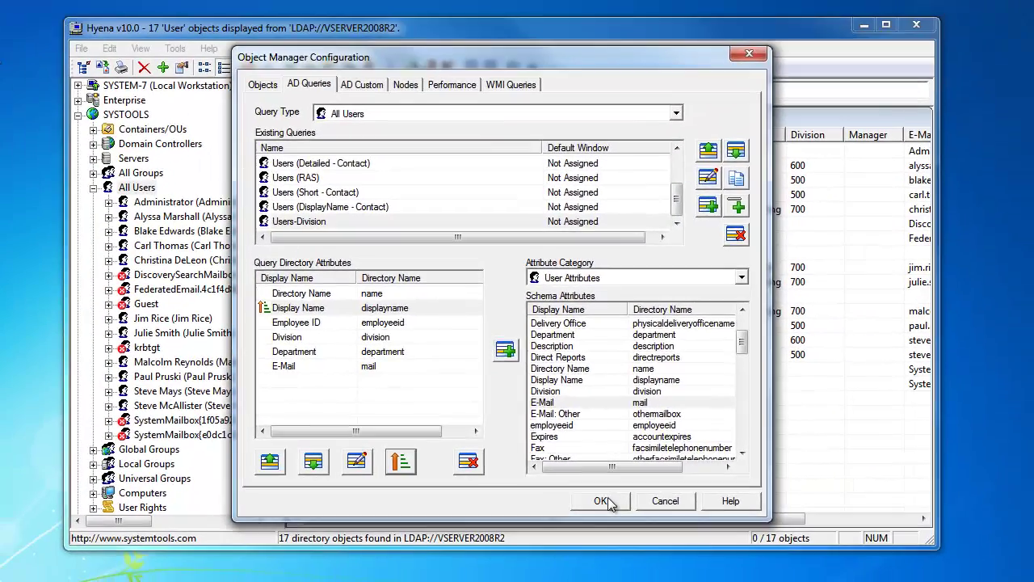
{"action": "left_click", "coordinate": [604, 498]}
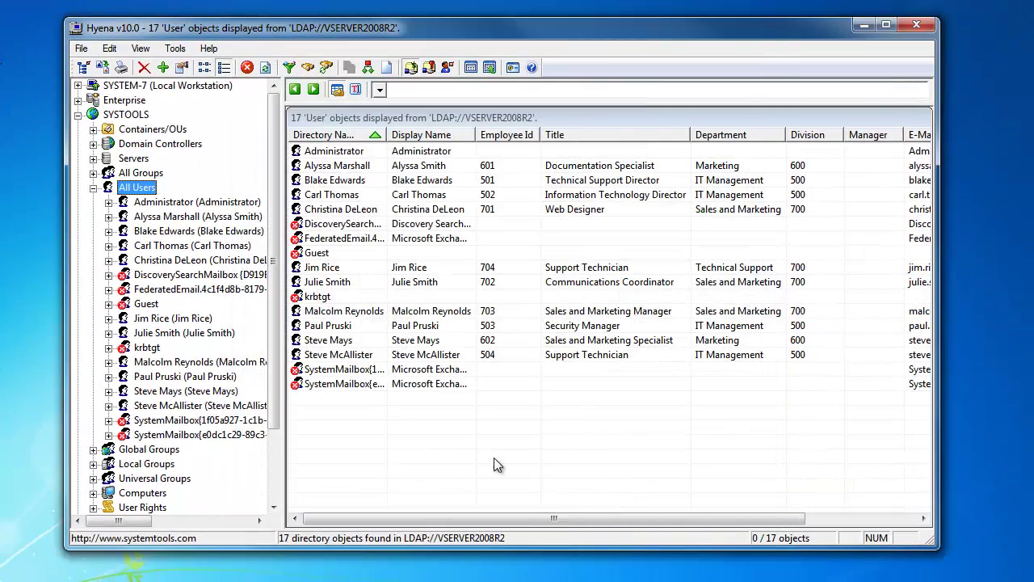
Step: Run the Users-Division Active Directory query on the All Users node
{"action": "right_click", "coordinate": [131, 186]}
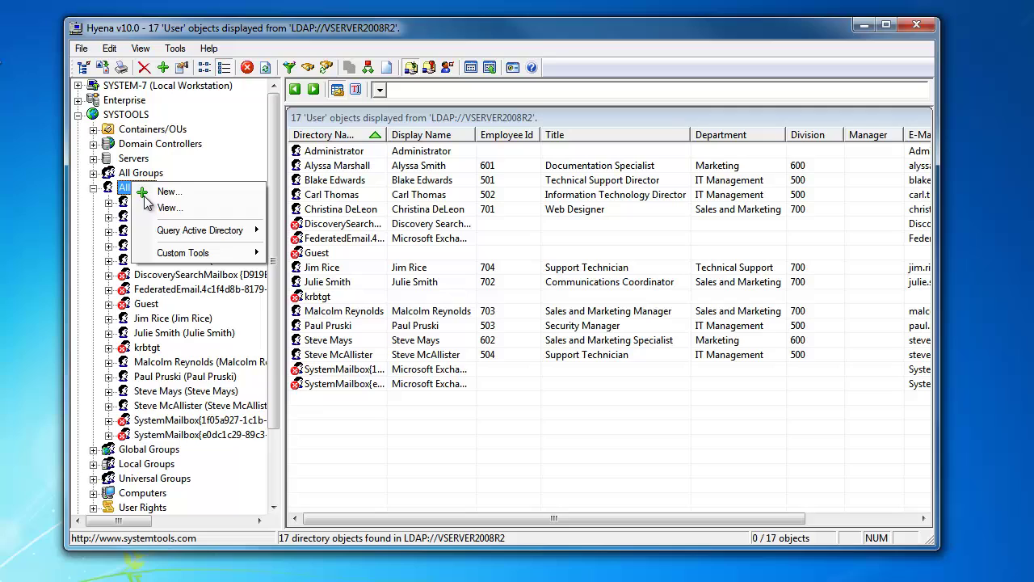
{"action": "mouse_move", "coordinate": [188, 232]}
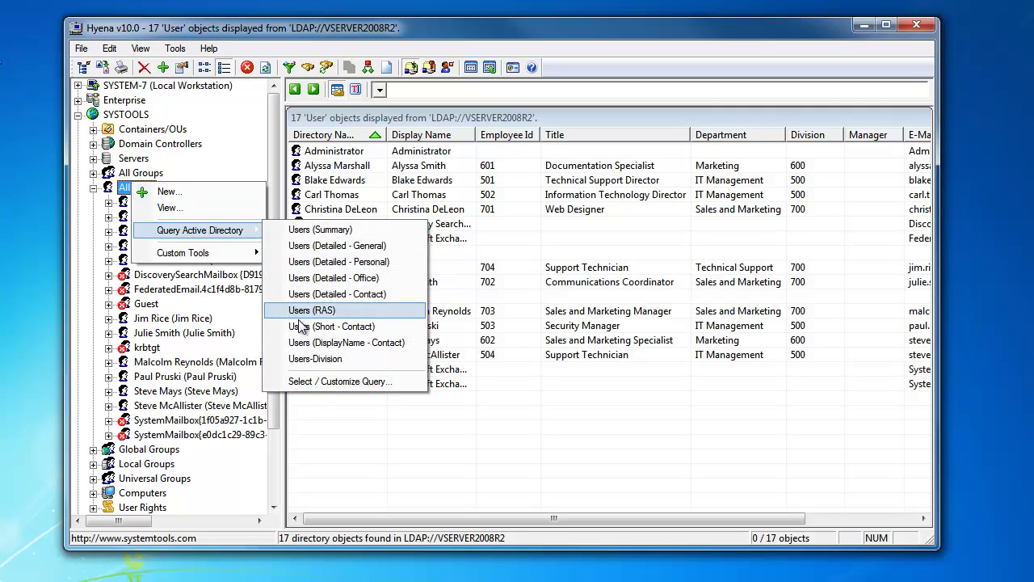
{"action": "left_click", "coordinate": [314, 360]}
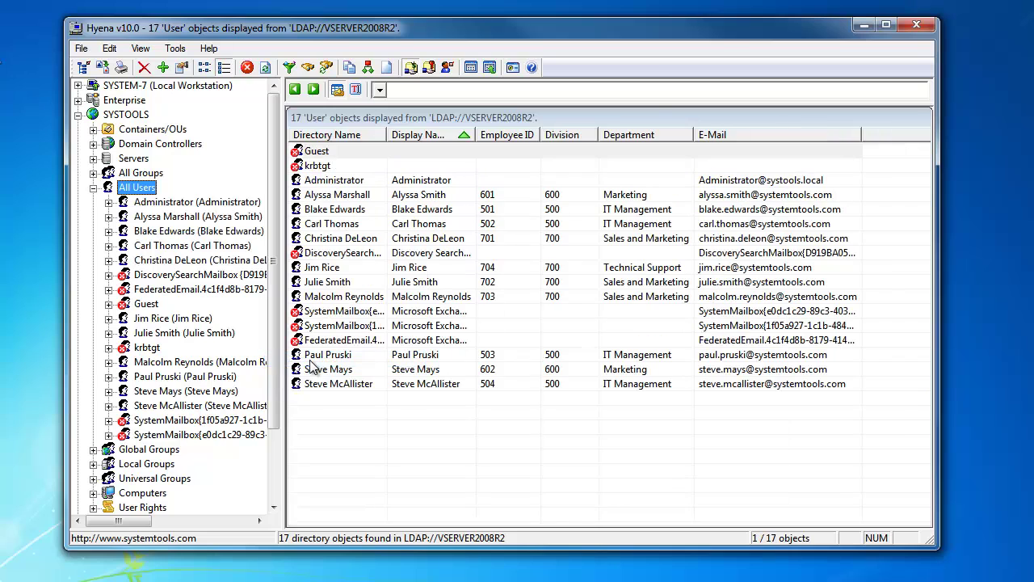
{"action": "left_click", "coordinate": [364, 199]}
{"action": "right_click", "coordinate": [364, 199]}
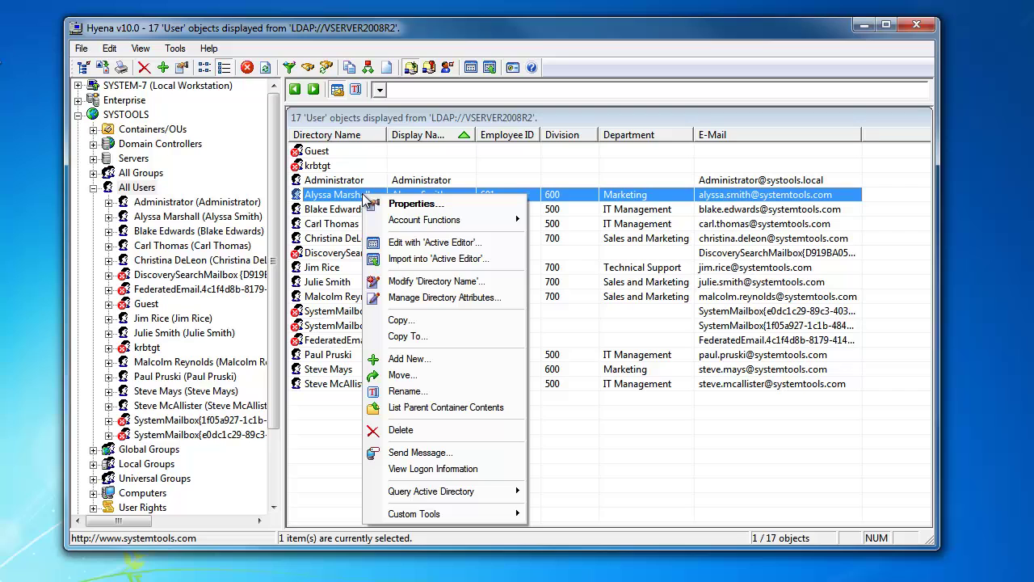
{"action": "left_click", "coordinate": [405, 246]}
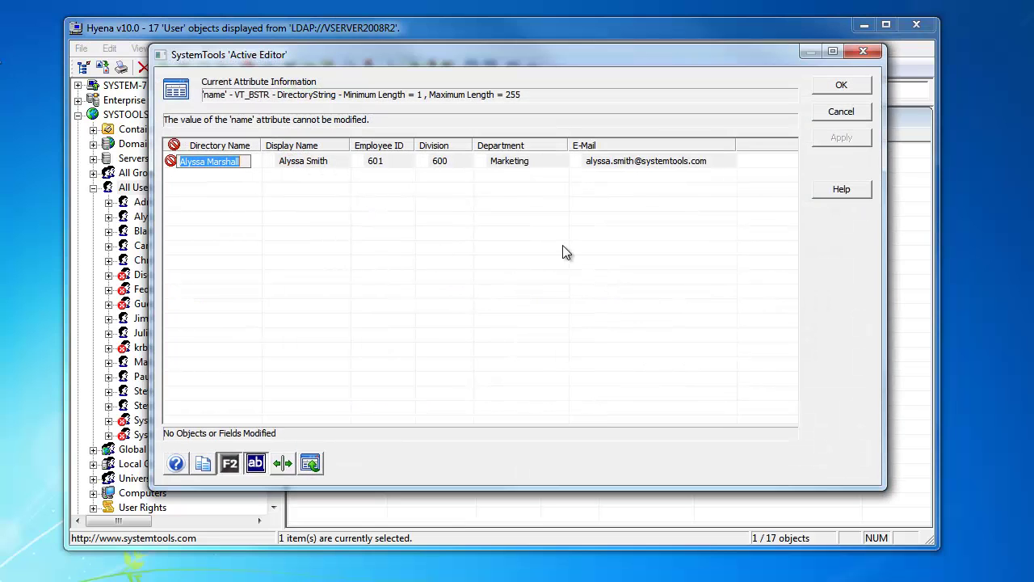
{"action": "left_click", "coordinate": [839, 85]}
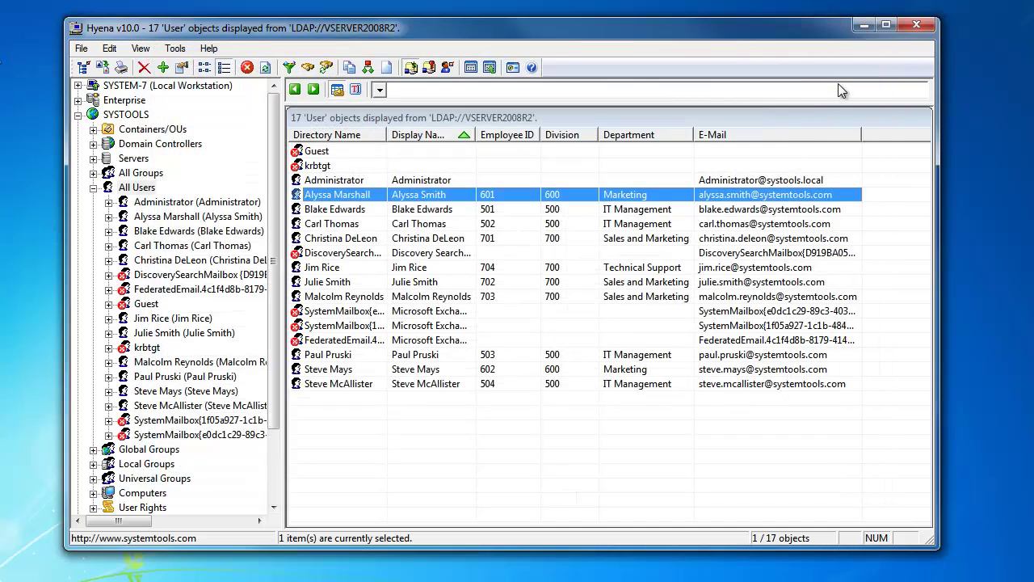
{"action": "left_click", "coordinate": [471, 68]}
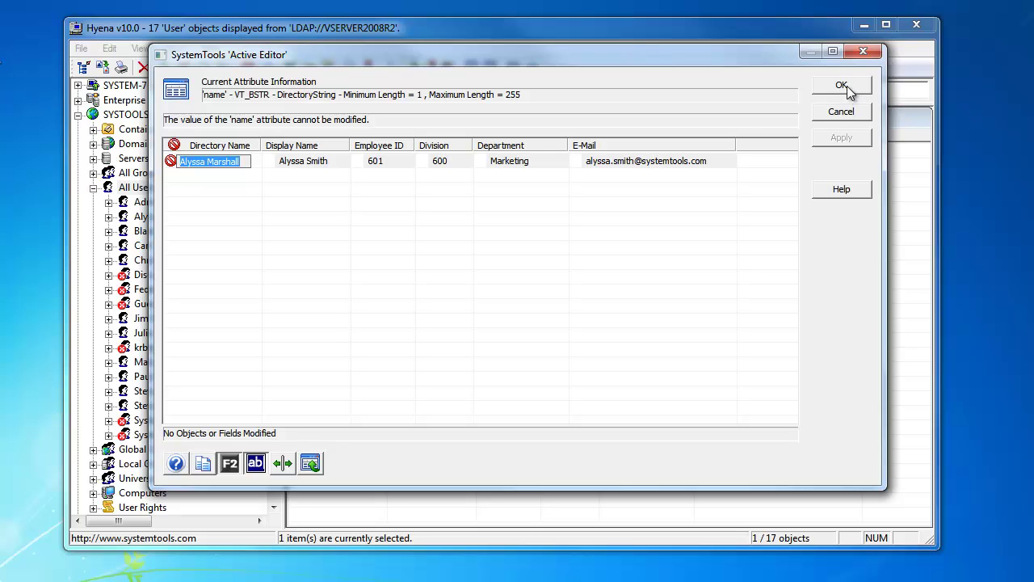
{"action": "left_click", "coordinate": [846, 85]}
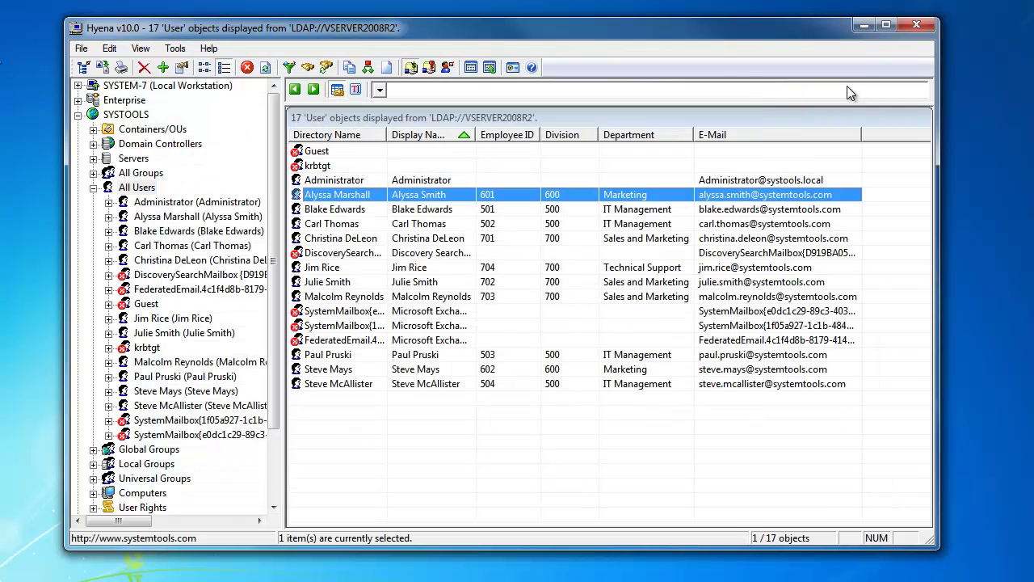
Step: Select seven user accounts and load them together into the Active Editor
{"action": "left_click", "coordinate": [357, 212], "text": "ctrl"}
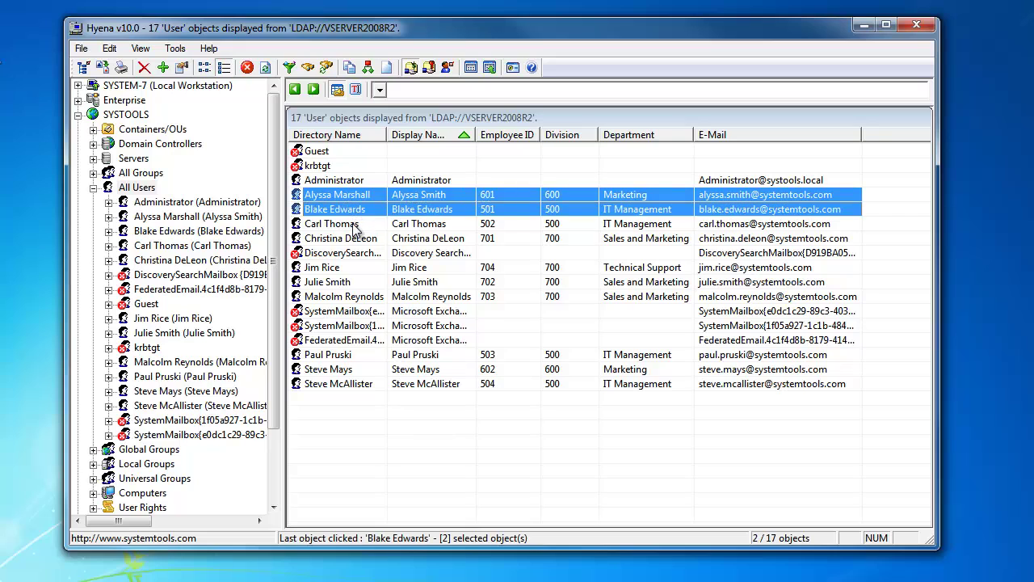
{"action": "left_click", "coordinate": [357, 224], "text": "ctrl"}
{"action": "left_click", "coordinate": [357, 239], "text": "ctrl"}
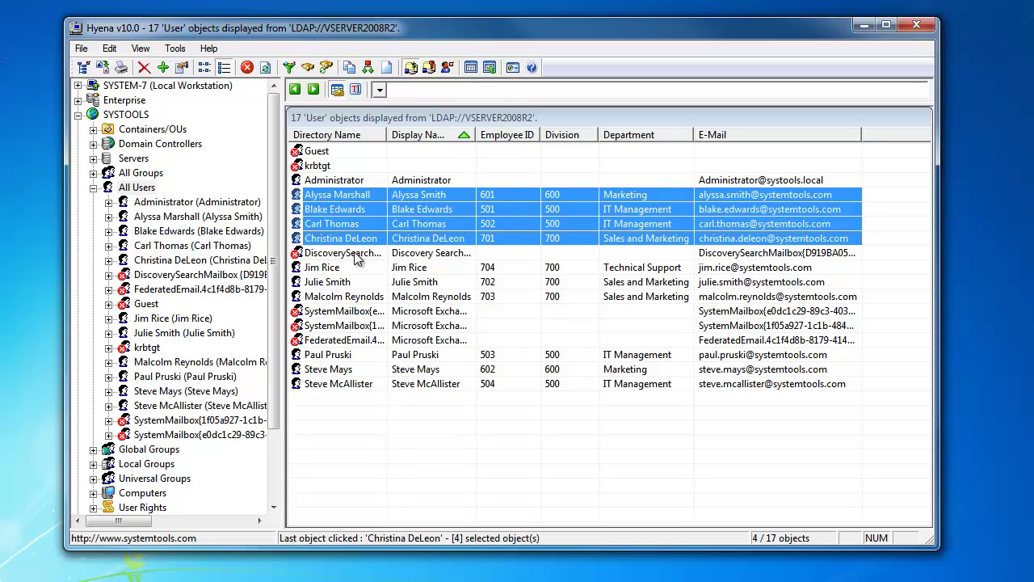
{"action": "left_click", "coordinate": [356, 356], "text": "ctrl"}
{"action": "left_click", "coordinate": [357, 370], "text": "ctrl"}
{"action": "left_click", "coordinate": [355, 385], "text": "ctrl"}
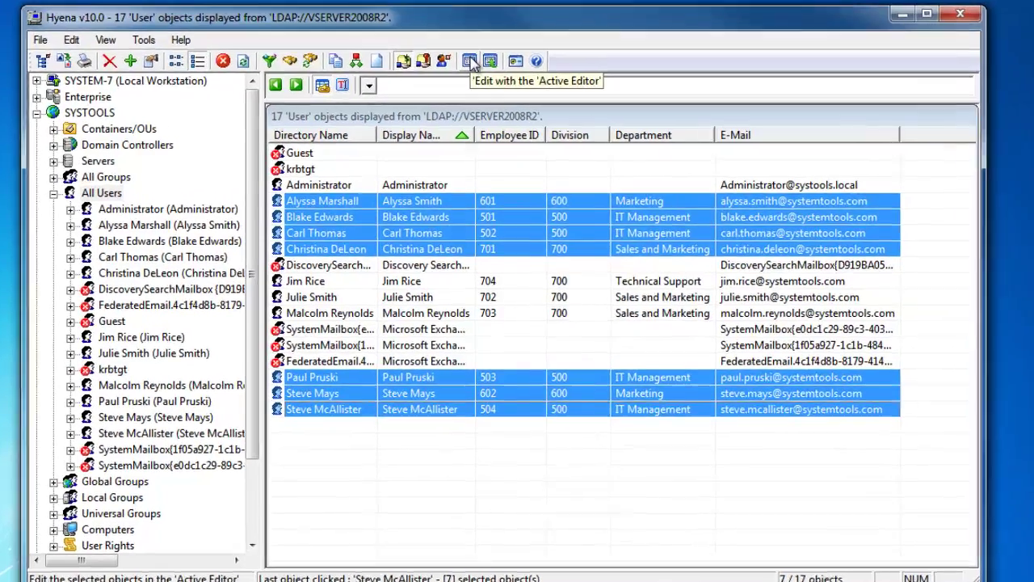
{"action": "left_click", "coordinate": [470, 62]}
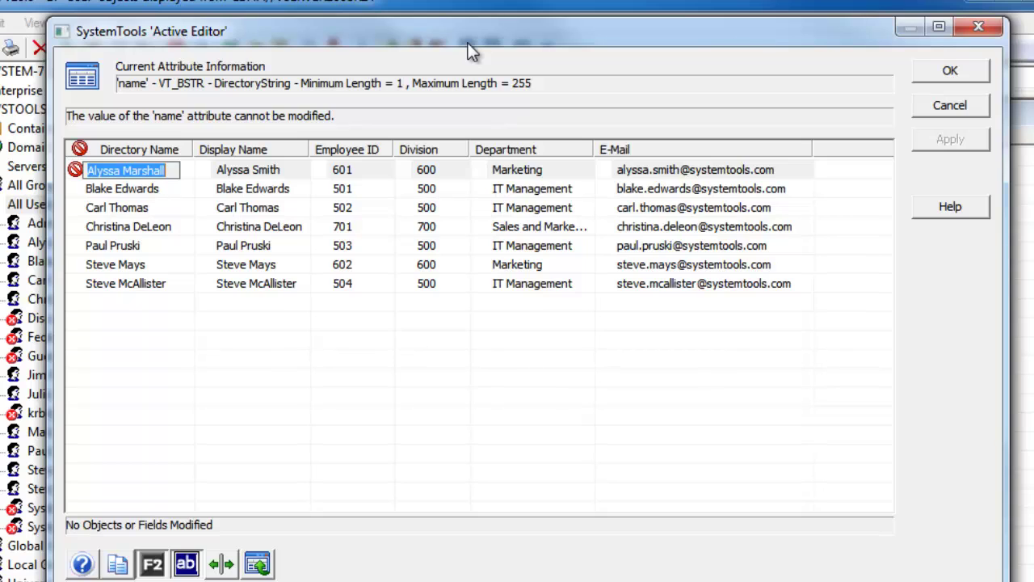
Step: Set the Marketing users to Employee ID 801/Division 800 and 802/Division 800, then apply
{"action": "left_click", "coordinate": [361, 168]}
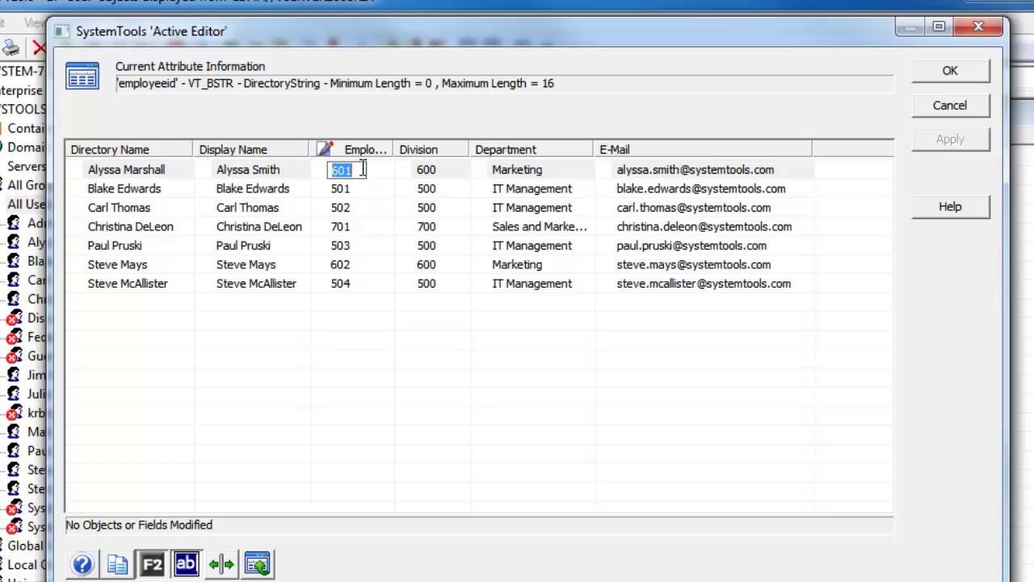
{"action": "type", "text": "801"}
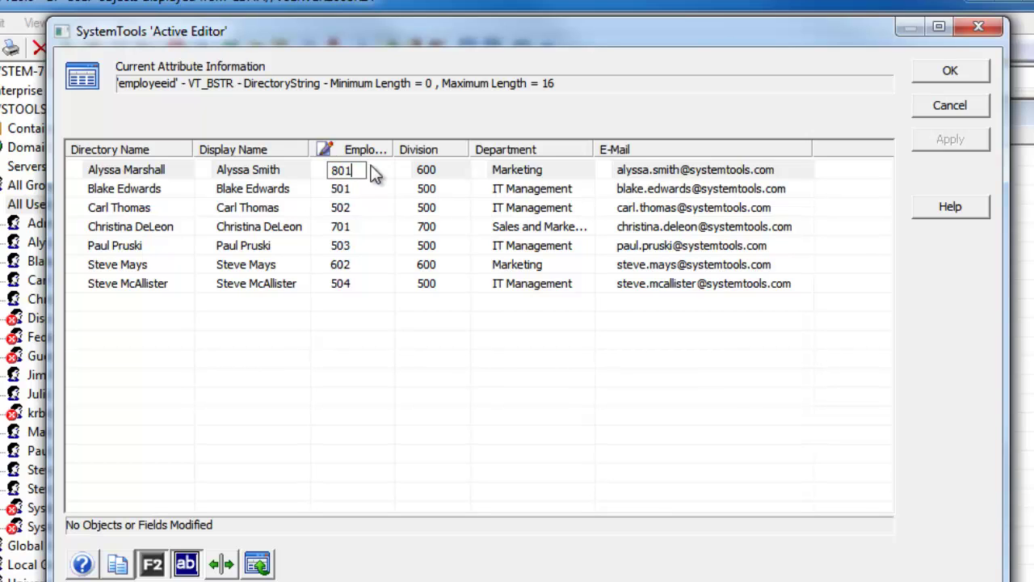
{"action": "left_click", "coordinate": [434, 169]}
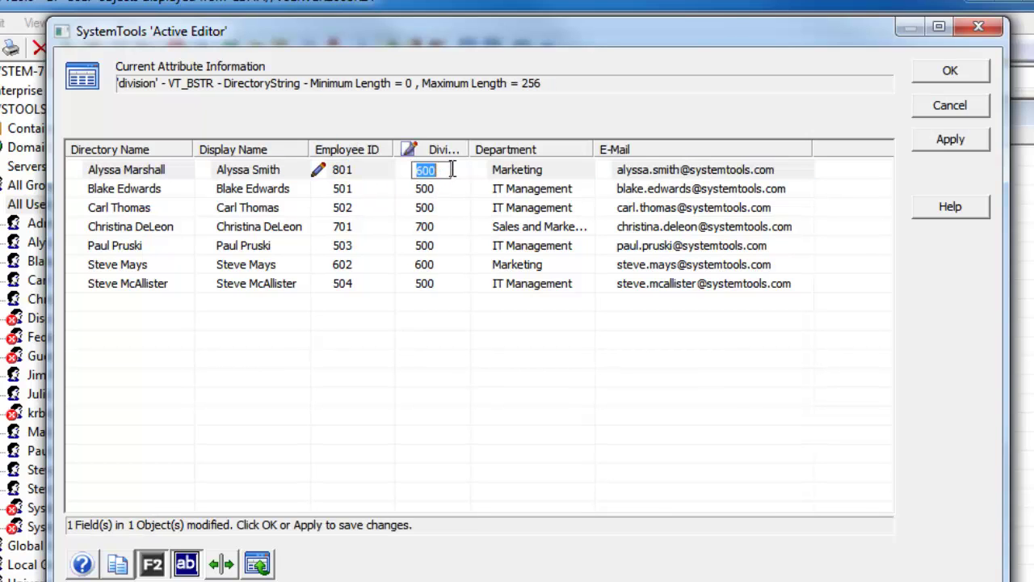
{"action": "type", "text": "800"}
{"action": "left_click", "coordinate": [372, 265]}
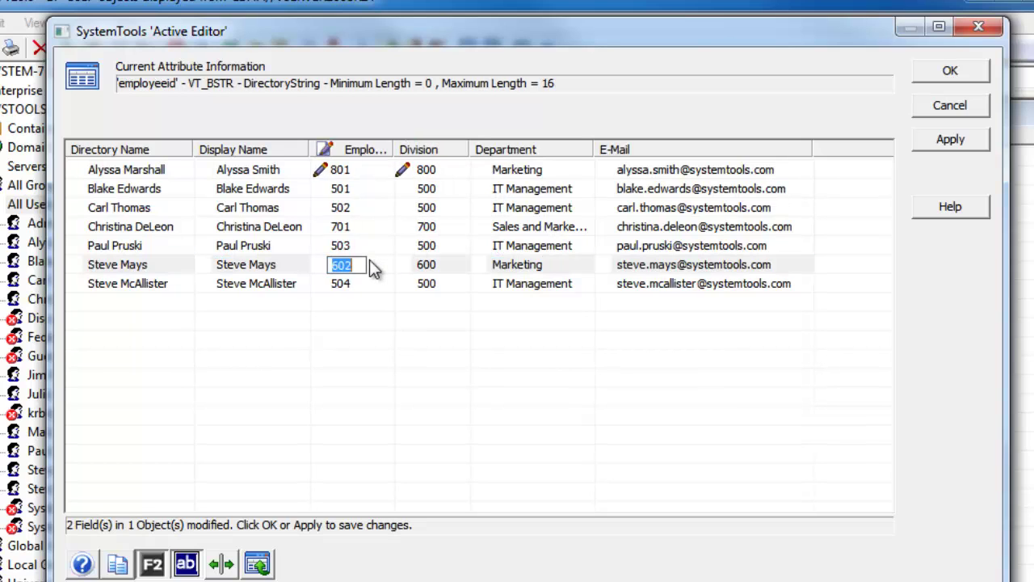
{"action": "type", "text": "802"}
{"action": "left_click", "coordinate": [444, 264]}
{"action": "type", "text": "800"}
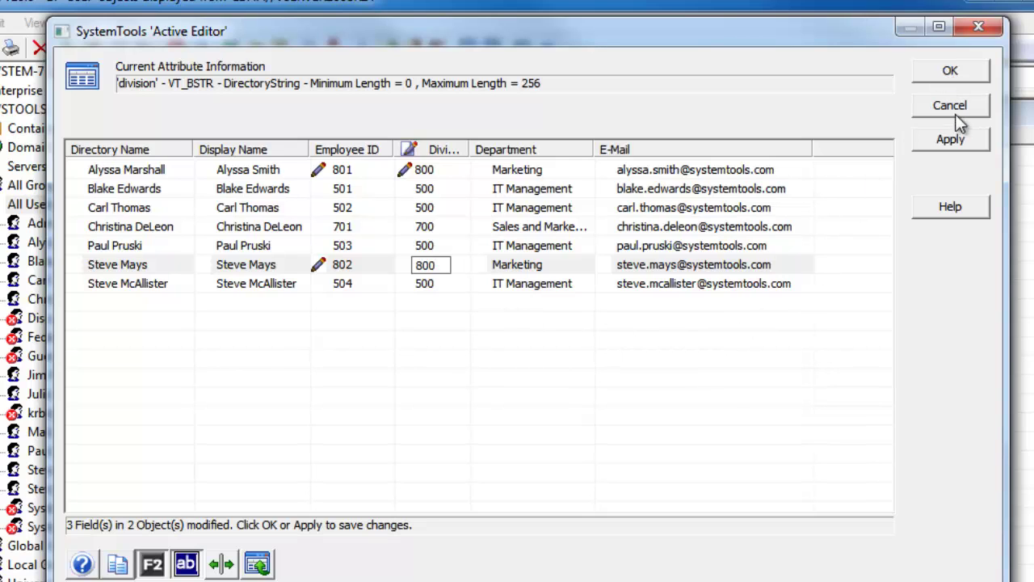
{"action": "left_click", "coordinate": [957, 140]}
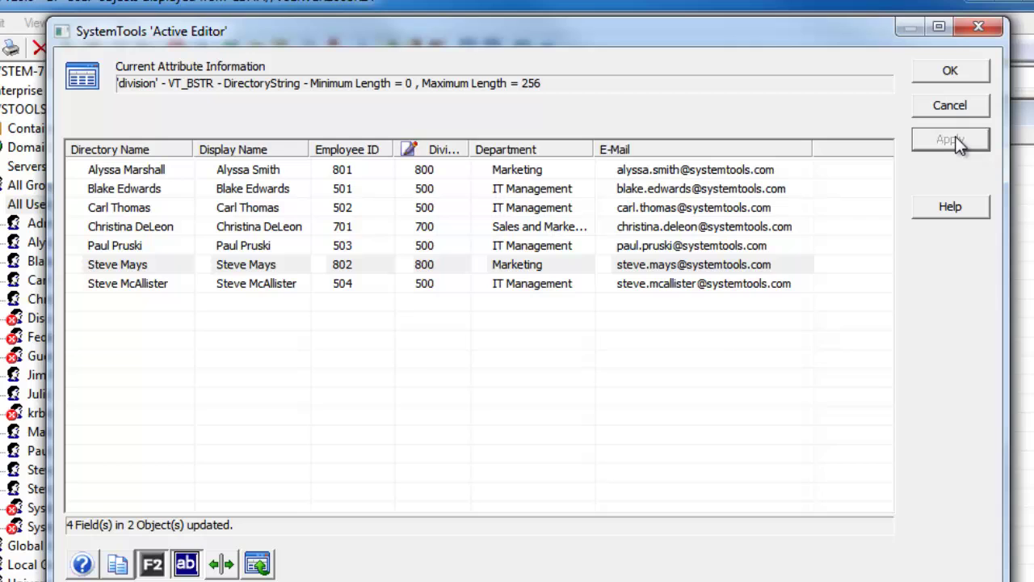
Step: Close the Active Editor and check both updated Marketing users' rows in the list
{"action": "left_click", "coordinate": [951, 73]}
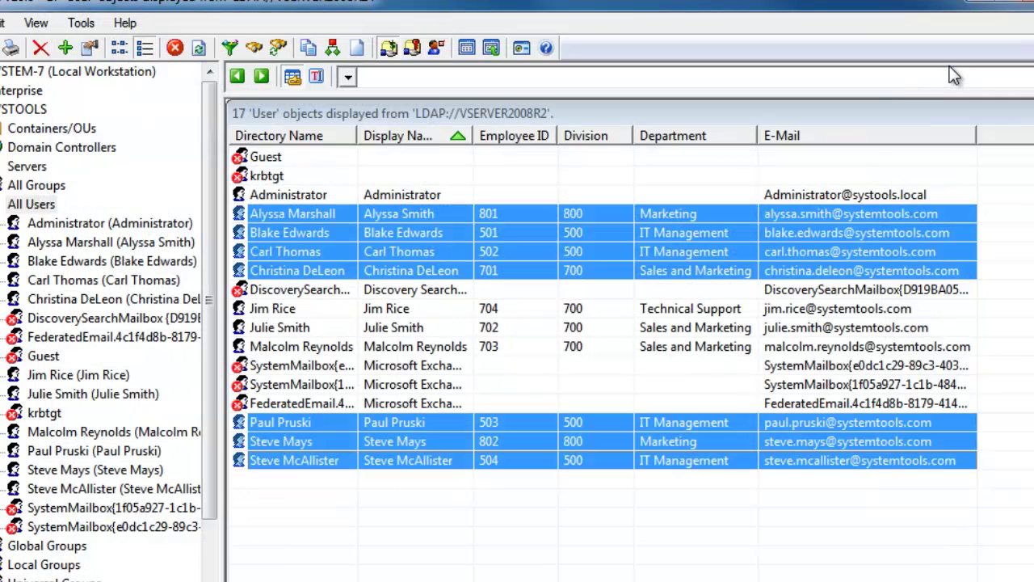
{"action": "left_click", "coordinate": [522, 212]}
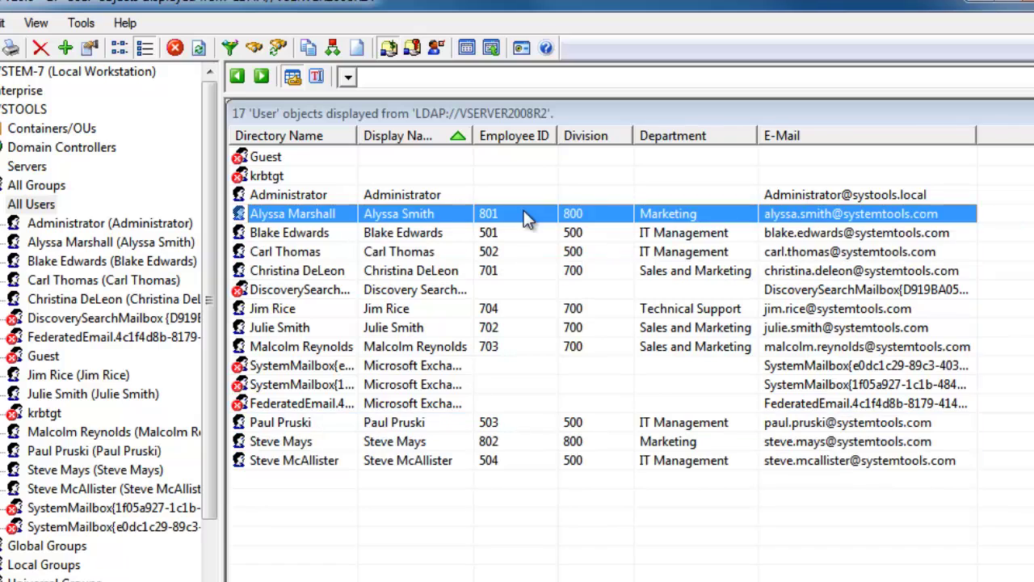
{"action": "left_click", "coordinate": [532, 442]}
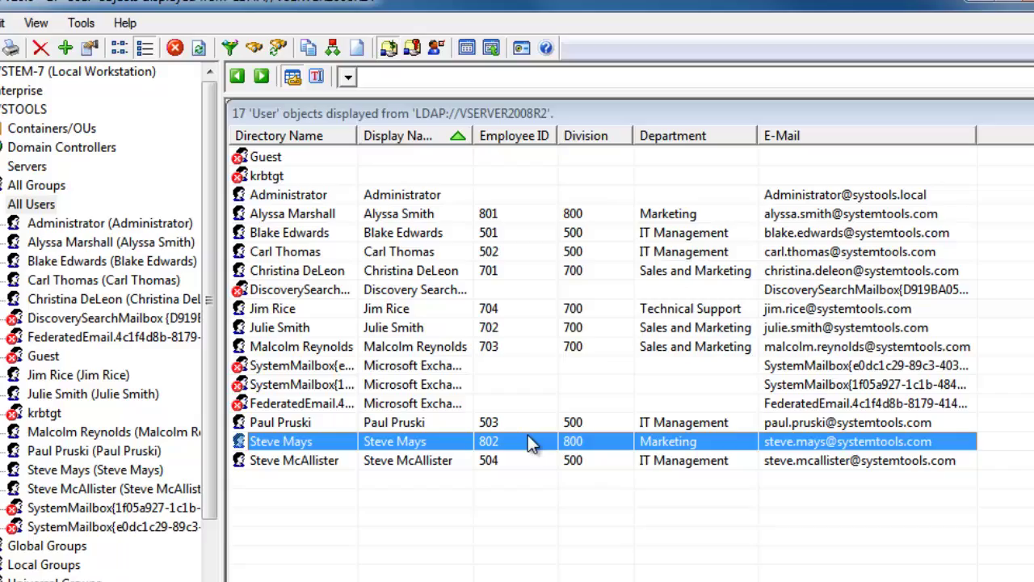